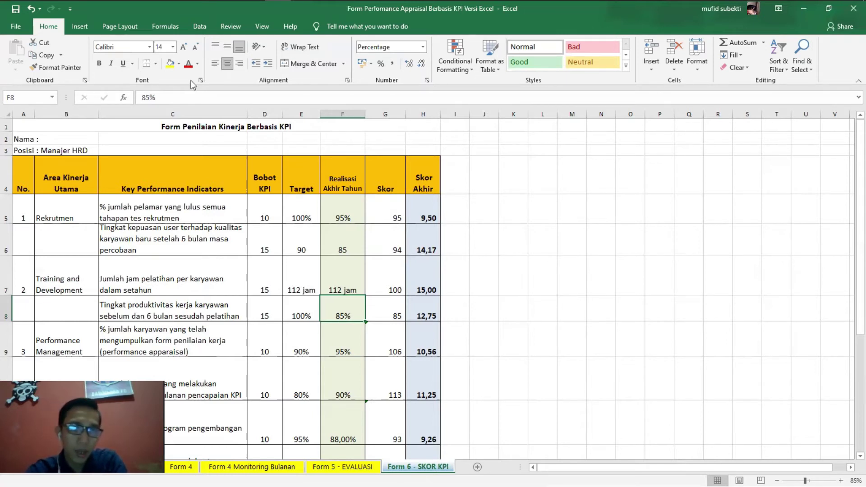
Review the form's name and position fields and the headings Area Kinerja Utama, Key Performance Indicators, Bobot KPI and Target.
left_click(37, 139)
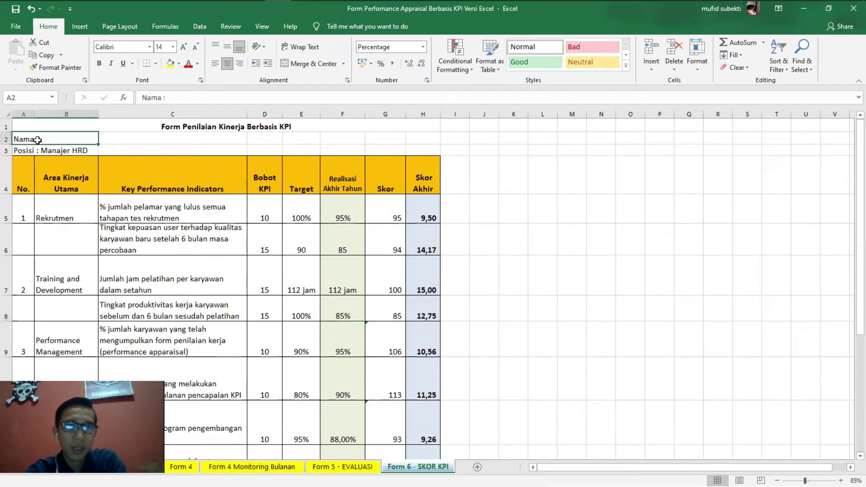
left_click(40, 152)
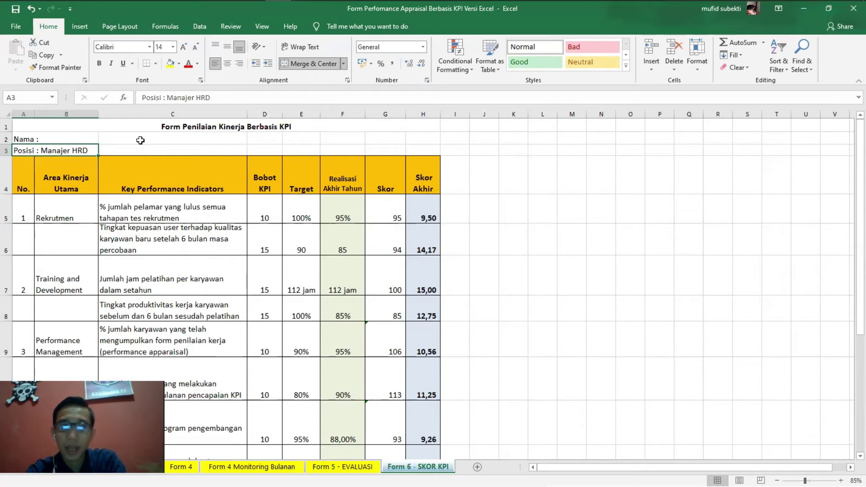
left_click(71, 166)
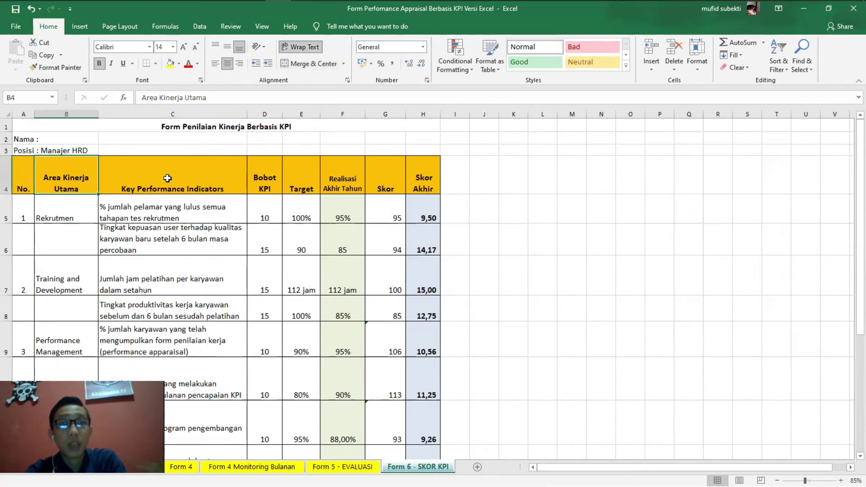
left_click(167, 178)
left_click(278, 170)
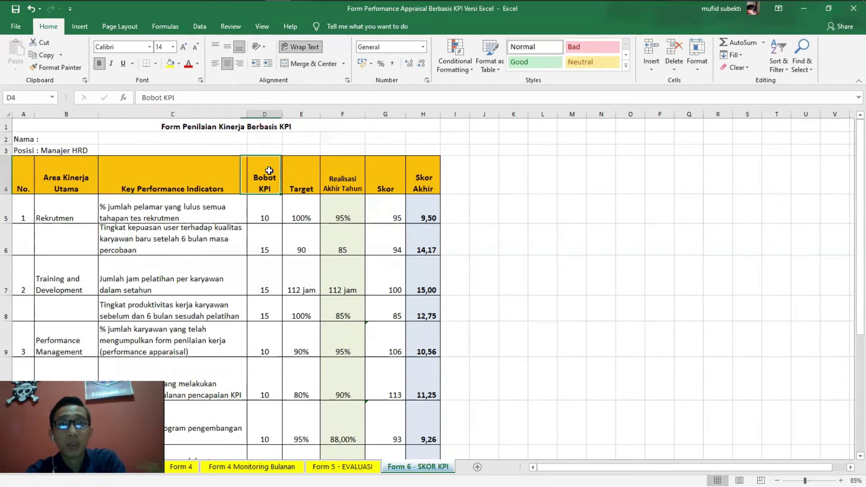
left_click(312, 175)
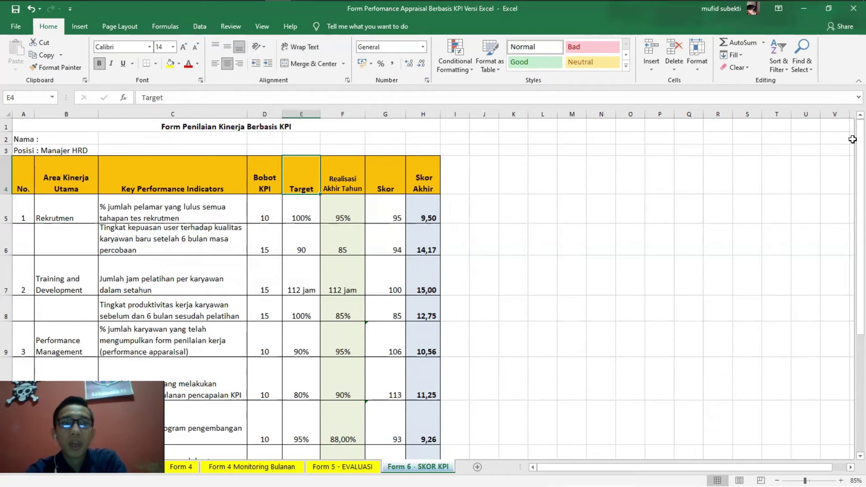
Read through the KPI rows of the four performance areas, from Rekrutmen to Career and Talent Management.
left_click_drag(860, 131, 849, 214)
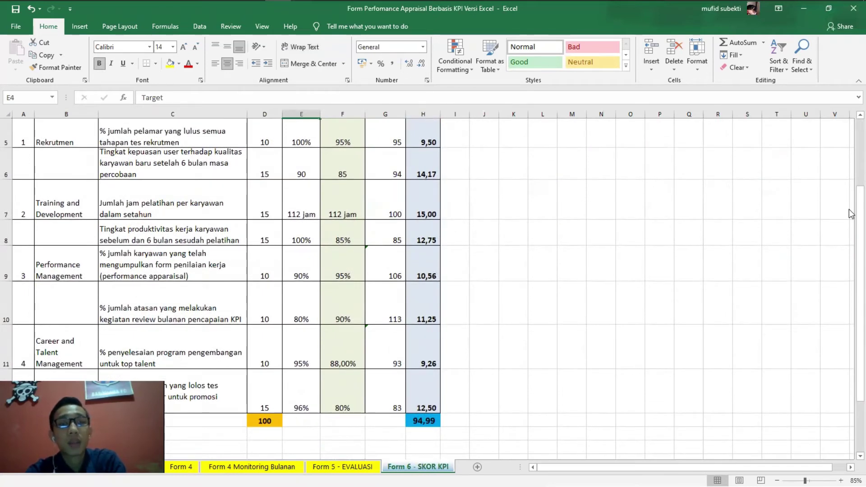
left_click_drag(850, 187, 849, 182)
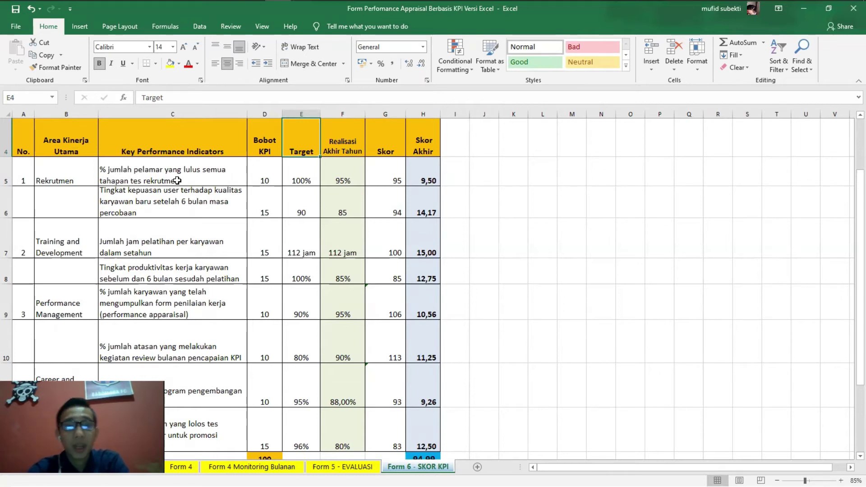
left_click_drag(860, 238, 851, 266)
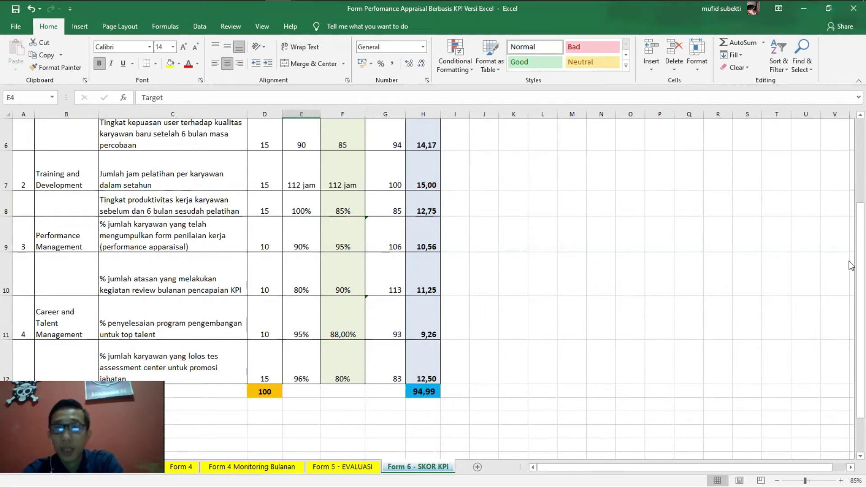
Examine the Bobot KPI weight of each indicator and the formula that totals the weights beneath them.
key("Left")
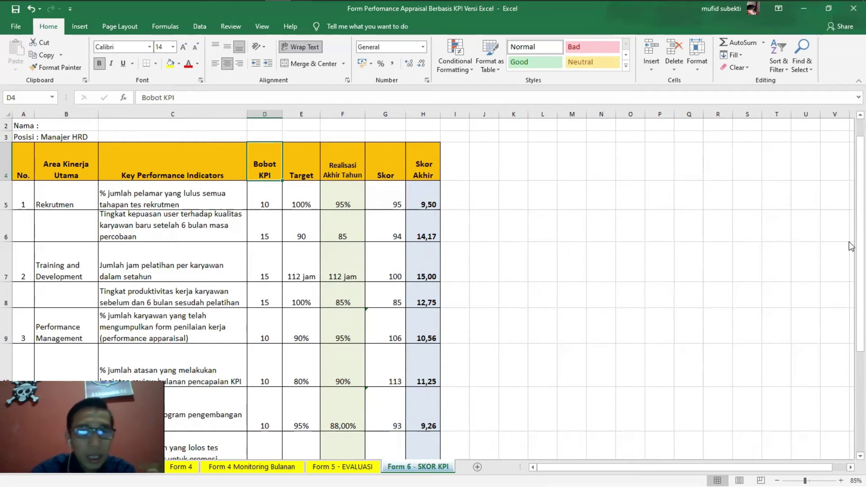
key("Down")
key("Down")
key("Down")
key("Down")
key("Down")
key("Down")
key("Down")
key("Down")
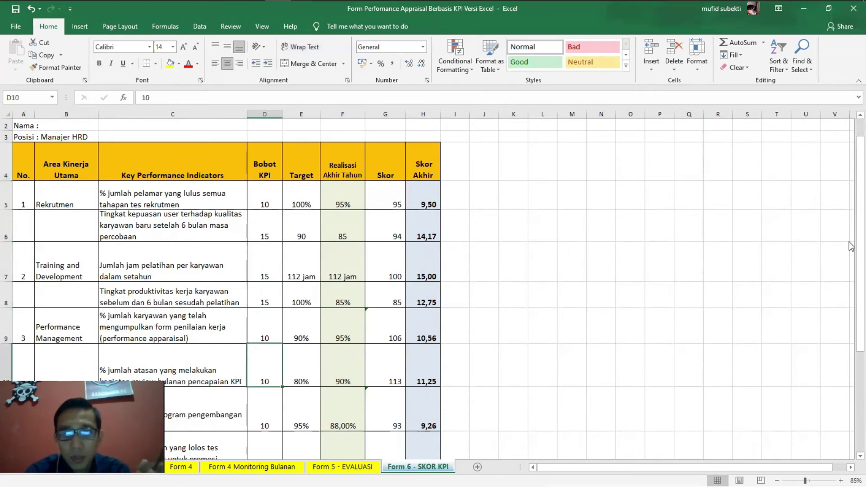
key("Down")
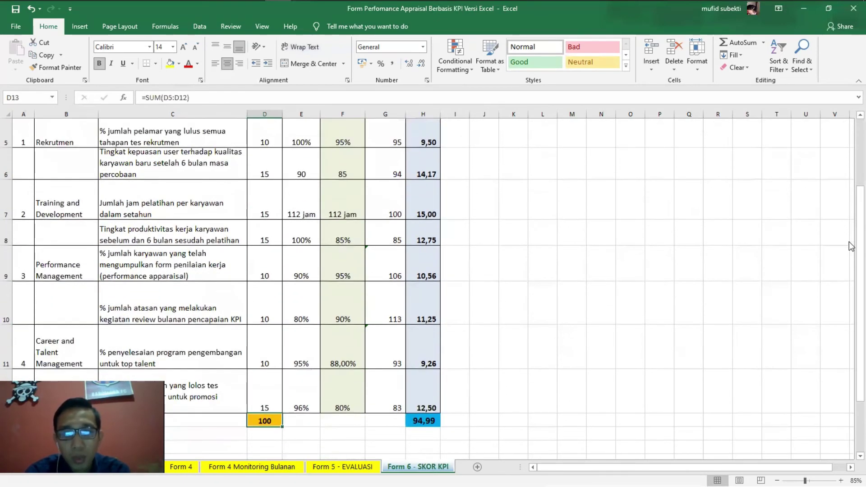
key("Up")
key("Up")
key("Up")
key("Up")
key("Up")
key("Up")
key("Up")
key("Up")
key("Up")
key("Up")
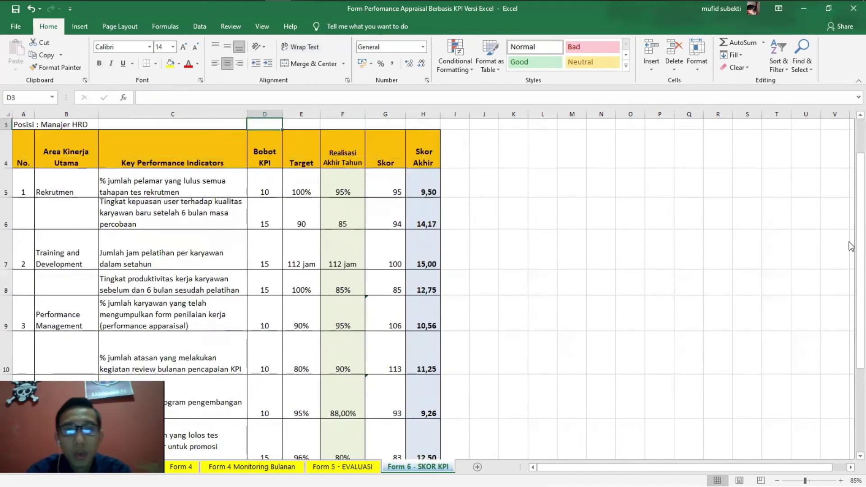
Check the Target heading and the first Realisasi Akhir Tahun value, and view the Form 4 Monitoring Bulanan sheet.
key("Down")
key("Right")
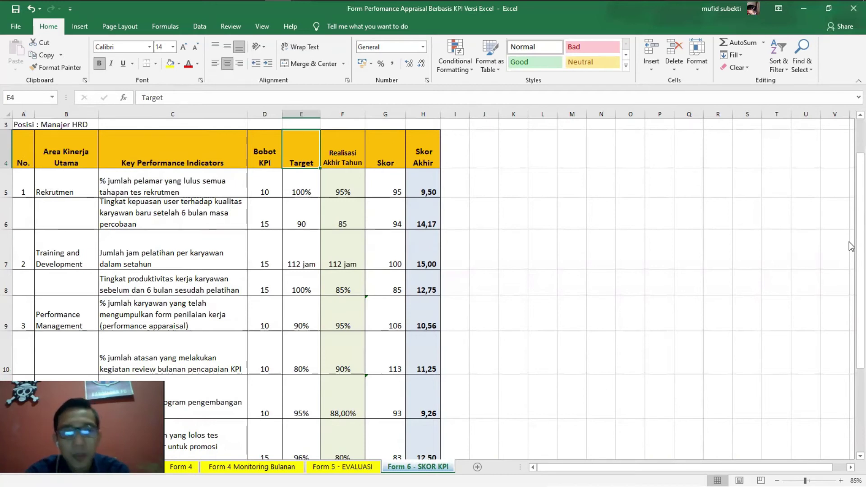
key("Down")
key("Right")
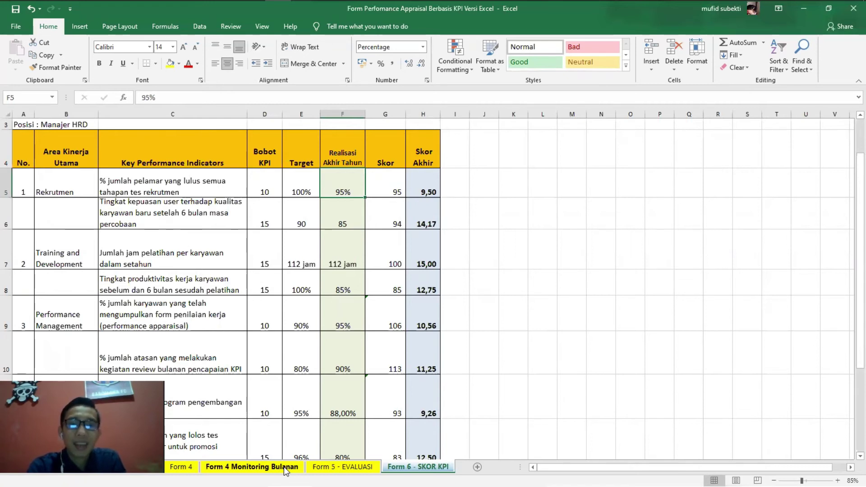
left_click(283, 467)
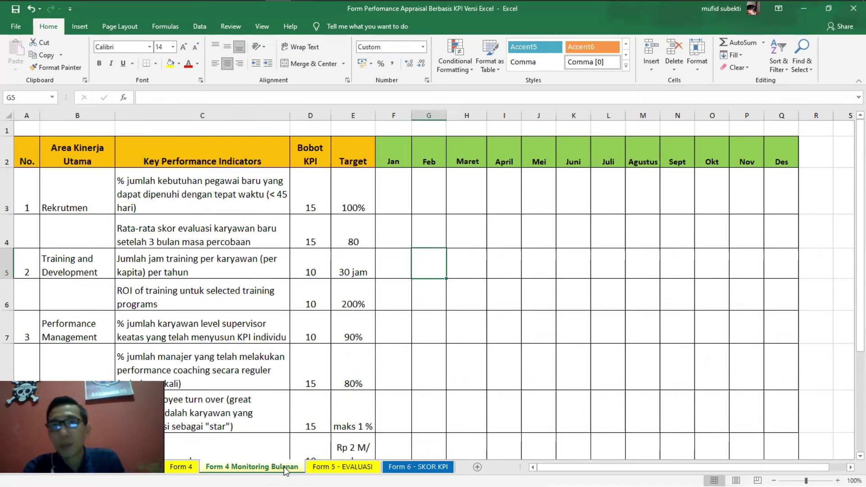
Return to the Form 6 - SKOR KPI sheet and examine the Skor formulas for all the indicators.
left_click(419, 467)
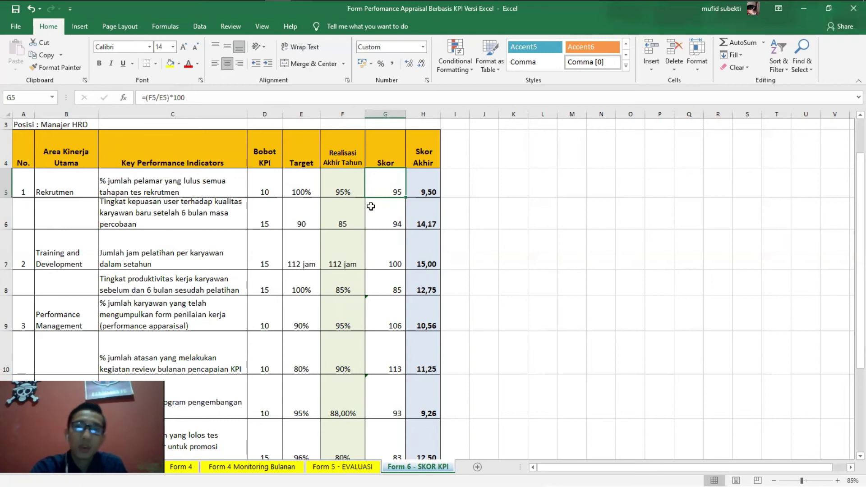
key("Down")
key("Down")
key("Down")
key("Down")
key("Down")
key("Down")
key("Down")
key("Down")
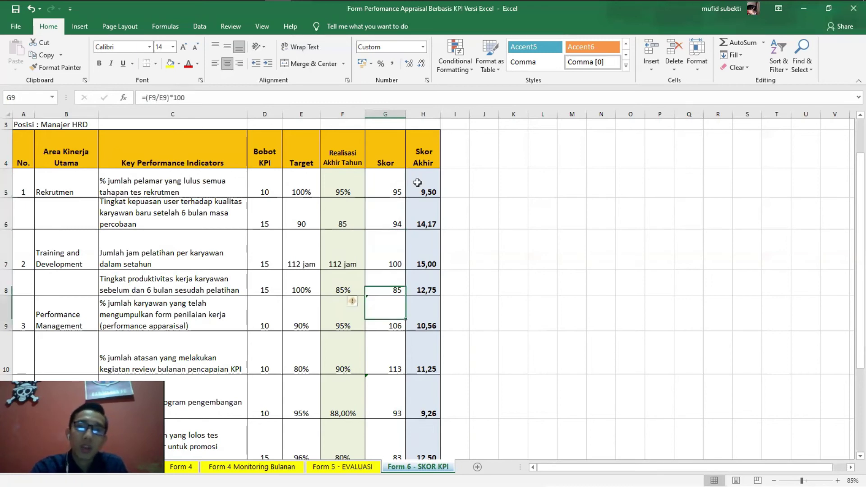
key("Up")
key("Up")
key("Up")
key("Up")
key("Up")
key("Up")
key("Up")
key("Up")
key("Up")
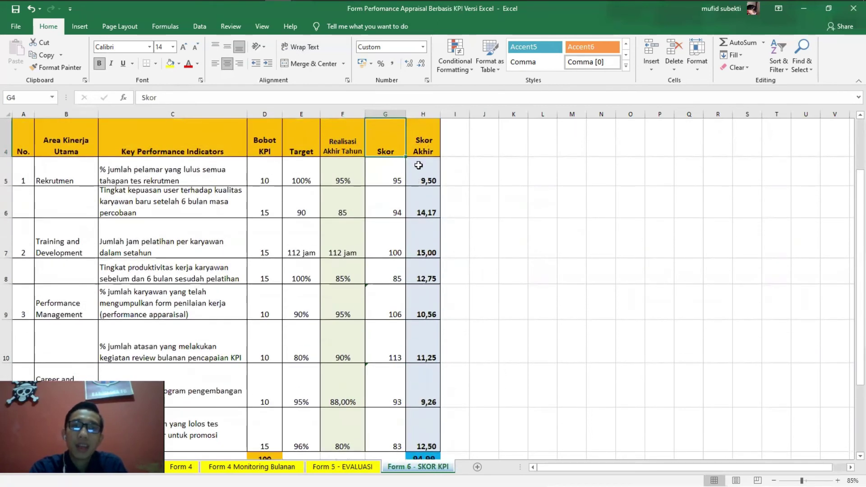
Examine the Skor Akhir formula of each indicator and the total formula beneath the column, leaving them as they are.
left_click(420, 141)
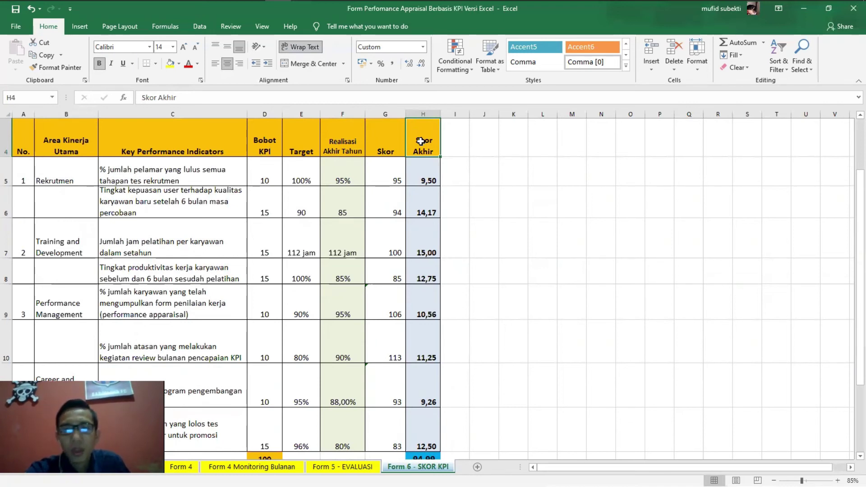
left_click(431, 175)
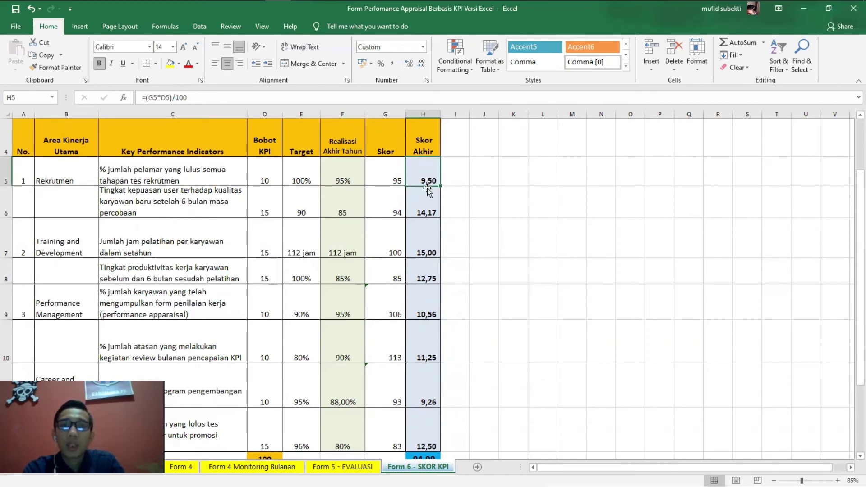
key("Down")
key("Down")
key("Down")
key("Down")
key("Down")
key("Down")
key("Down")
key("Down")
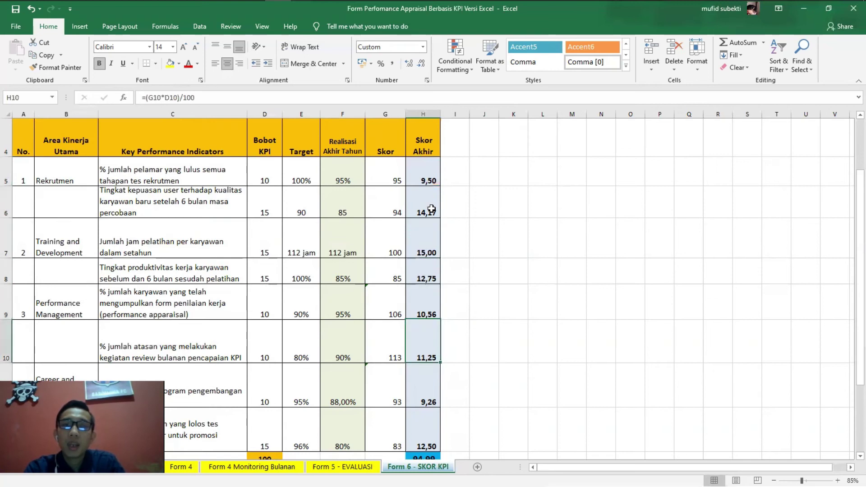
key("Up")
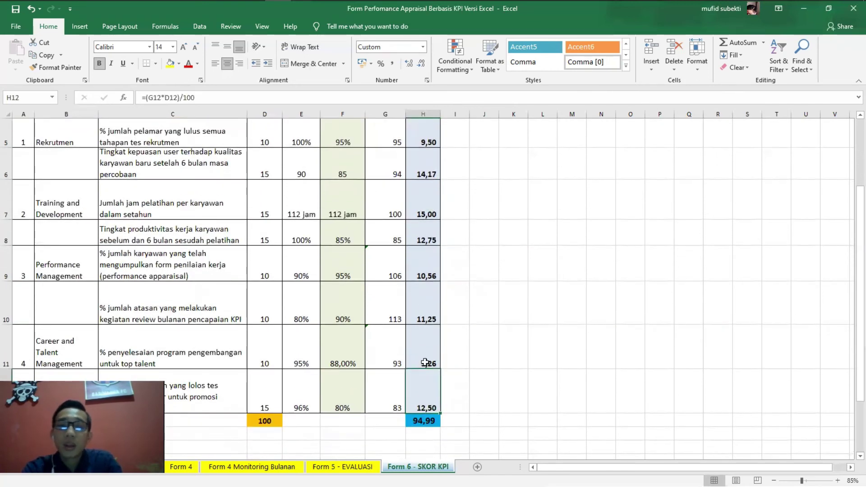
double_click(428, 419)
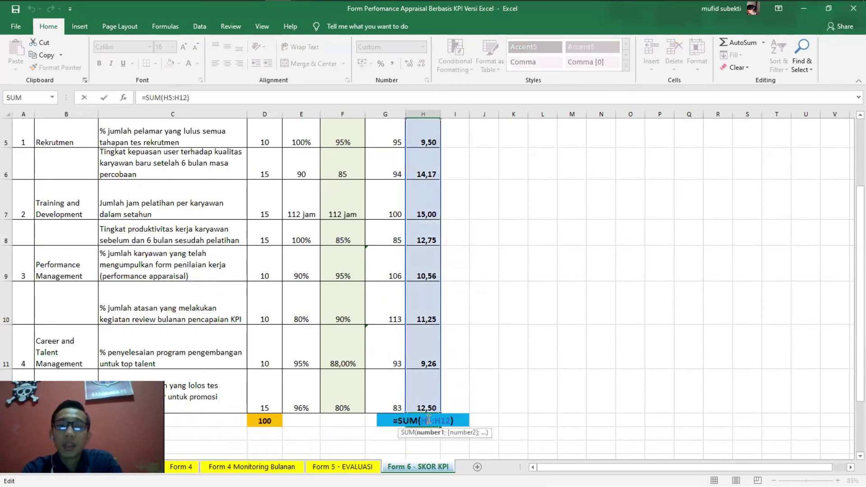
left_click(506, 360)
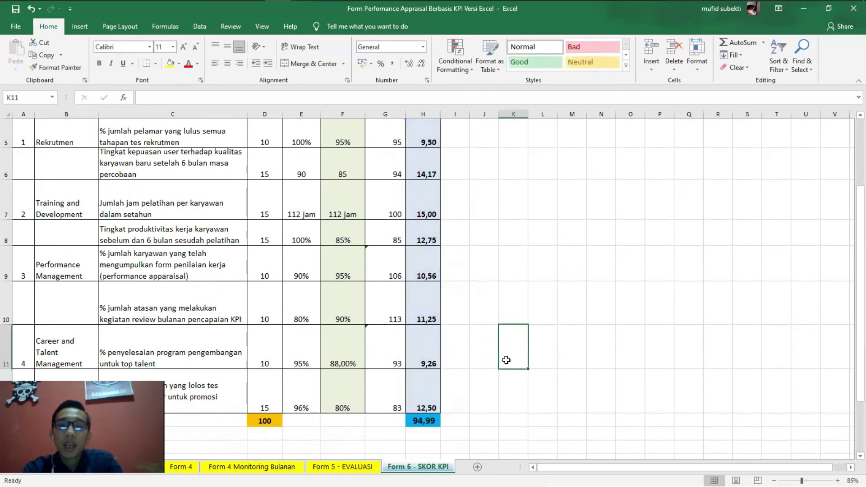